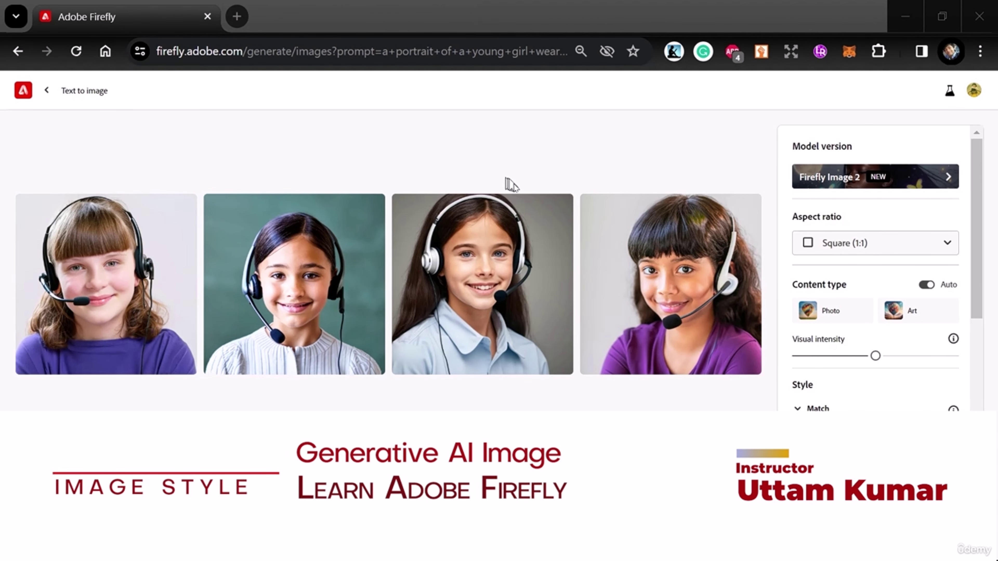
- Check the available image model versions and keep Firefly Image 2
mouse_move(759, 218)
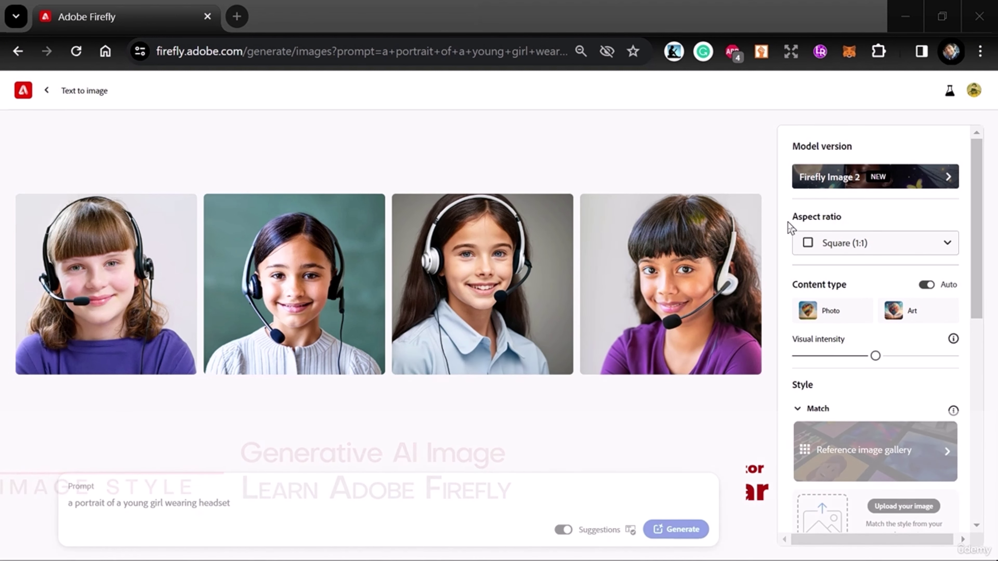
click(839, 179)
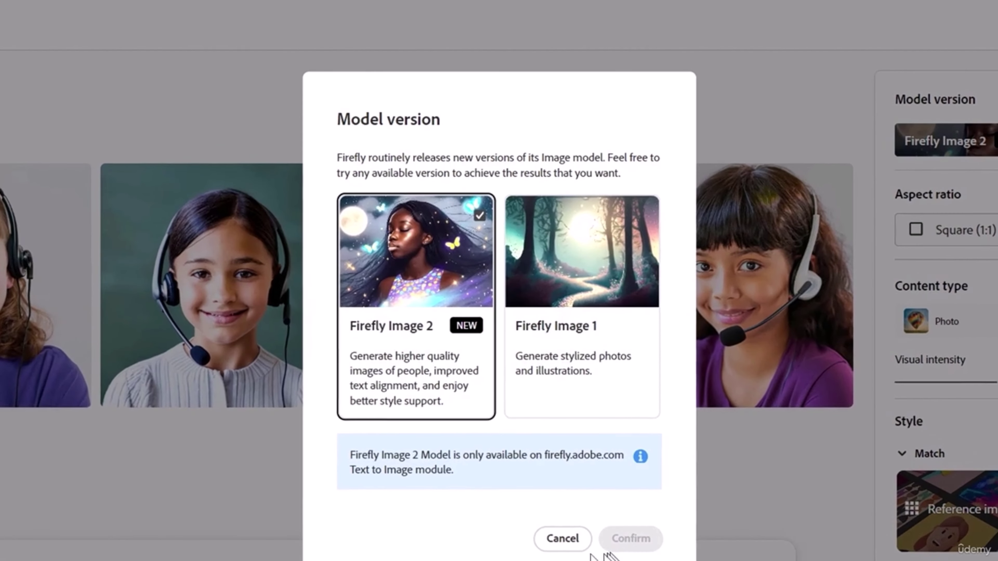
click(547, 474)
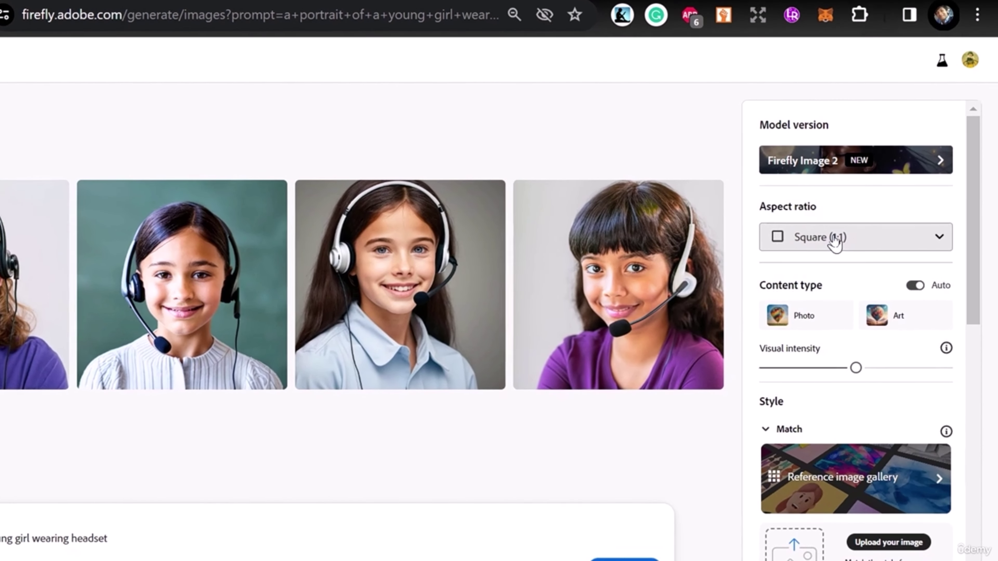
- Switch the aspect ratio to Widescreen (16:9) and generate four new headset-girl portraits
click(857, 247)
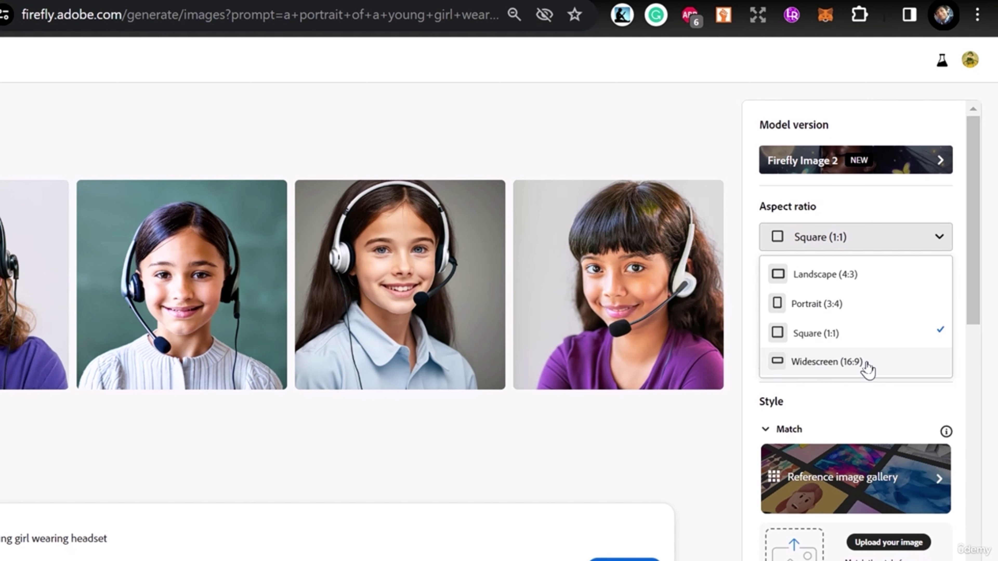
click(871, 360)
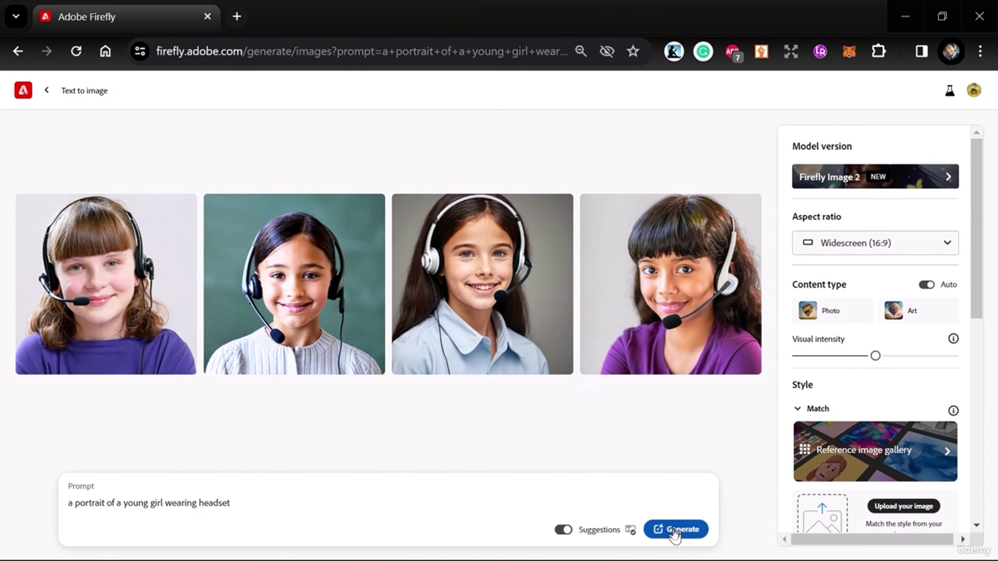
click(675, 532)
click(680, 531)
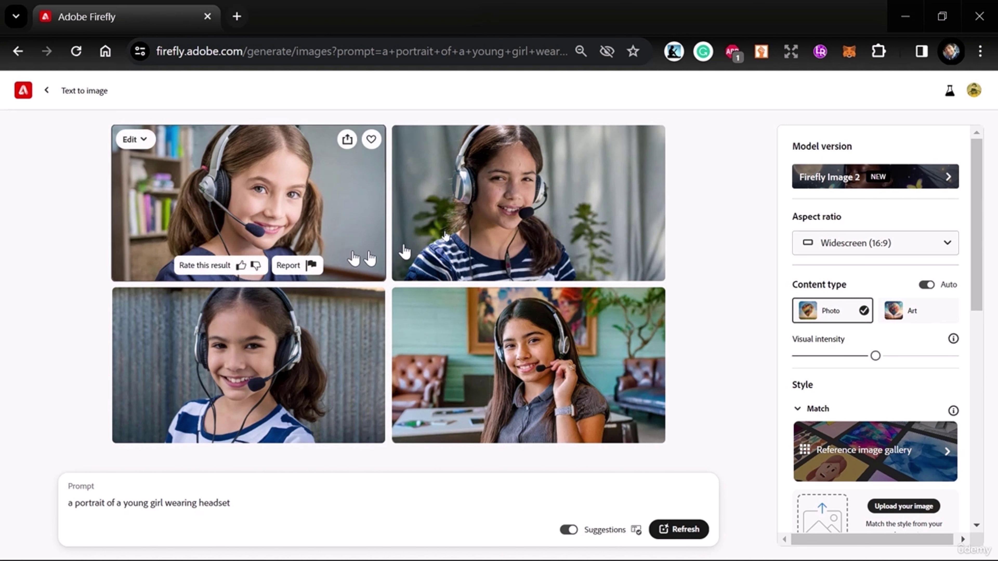
- Set the aspect ratio to Portrait (3:4) and generate the portraits
click(904, 243)
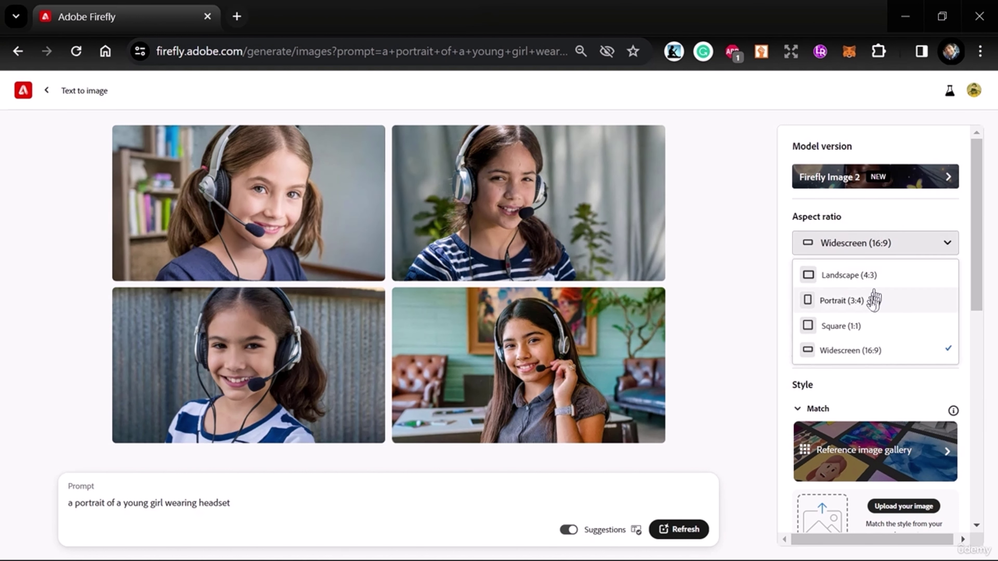
click(864, 301)
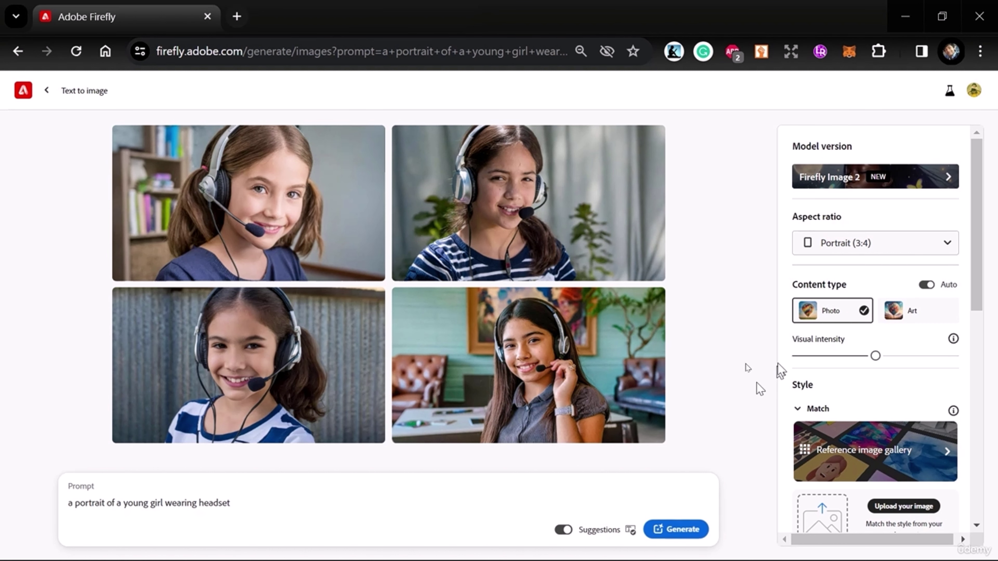
click(676, 529)
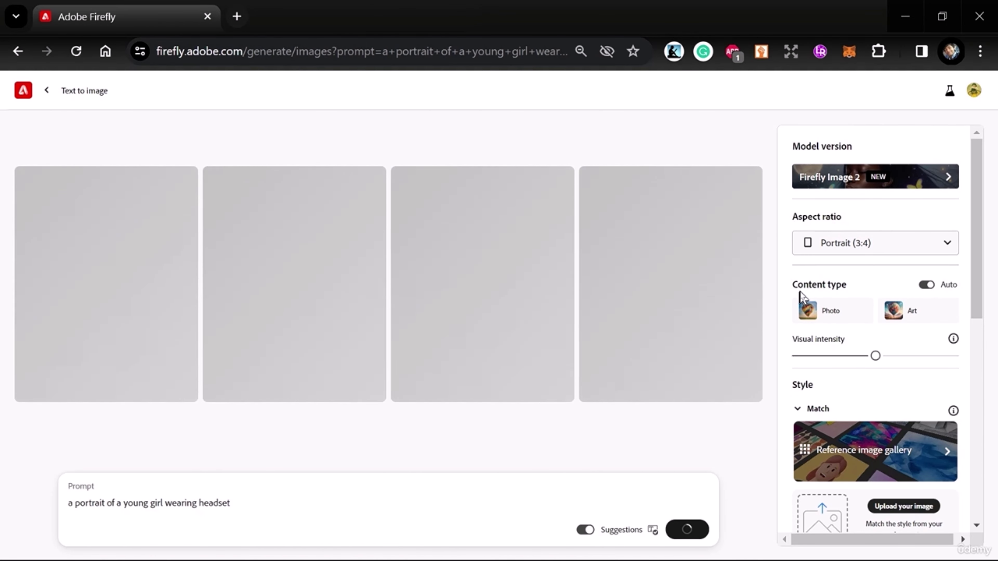
- Review the aspect ratio options again, keeping Portrait (3:4)
click(854, 248)
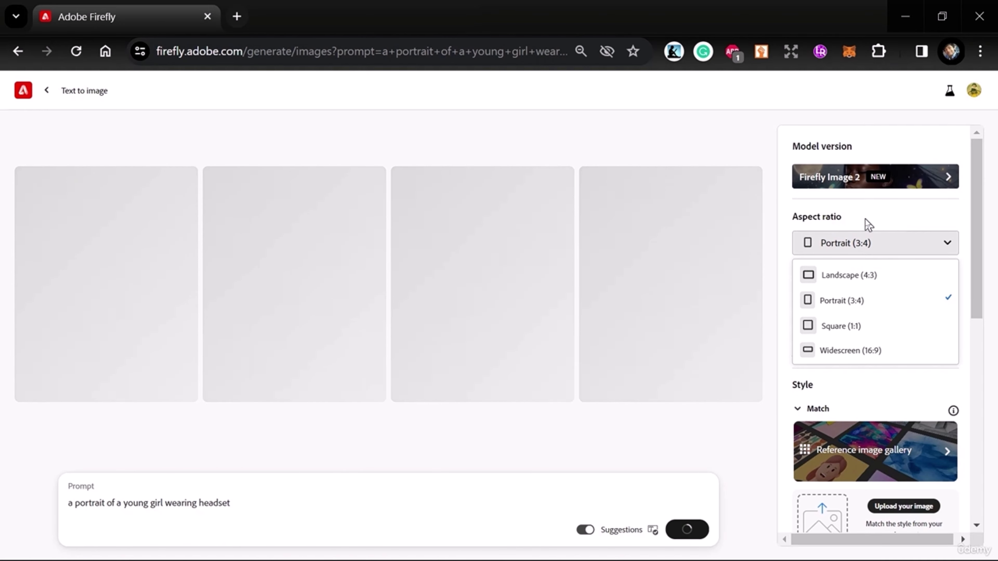
click(867, 224)
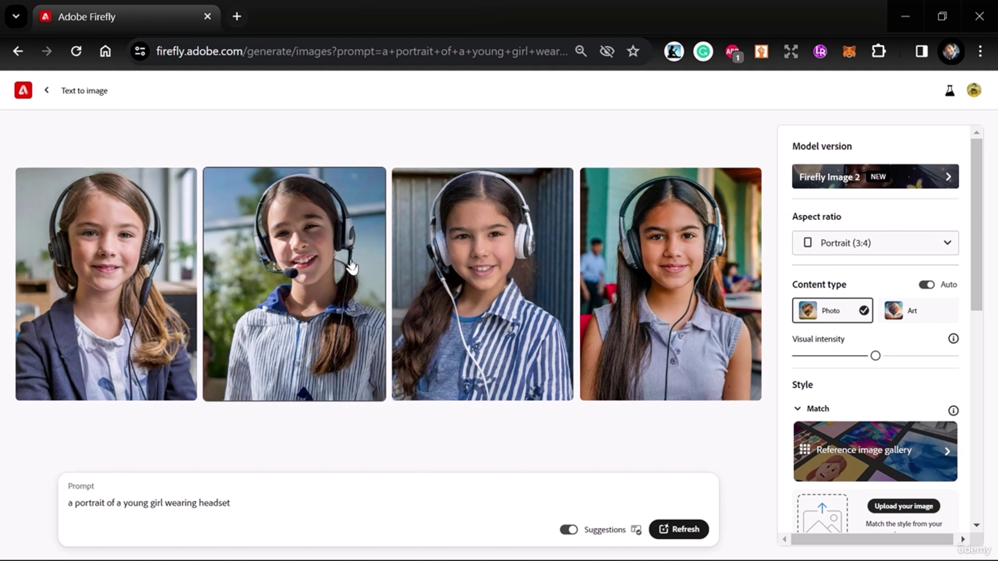
click(843, 245)
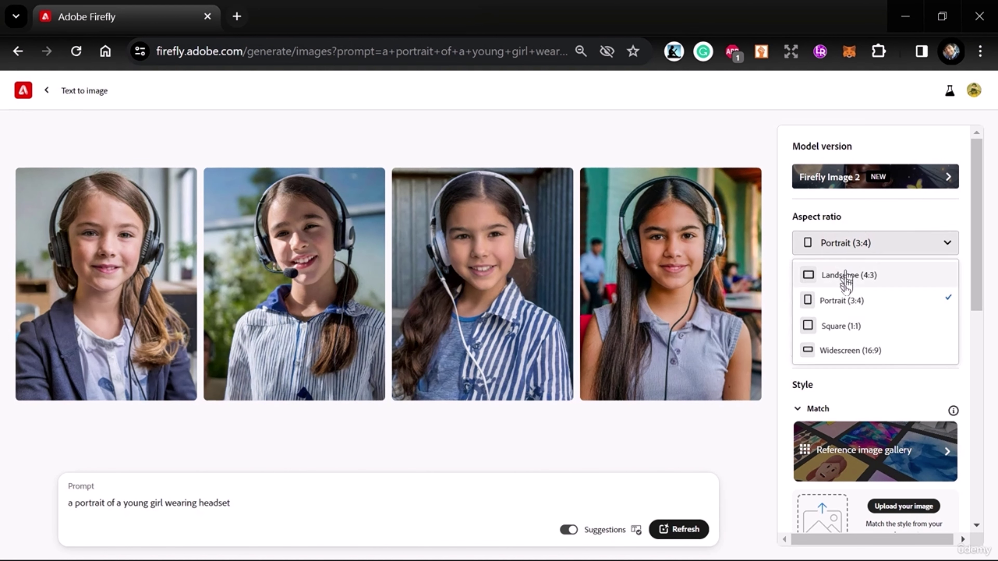
click(894, 209)
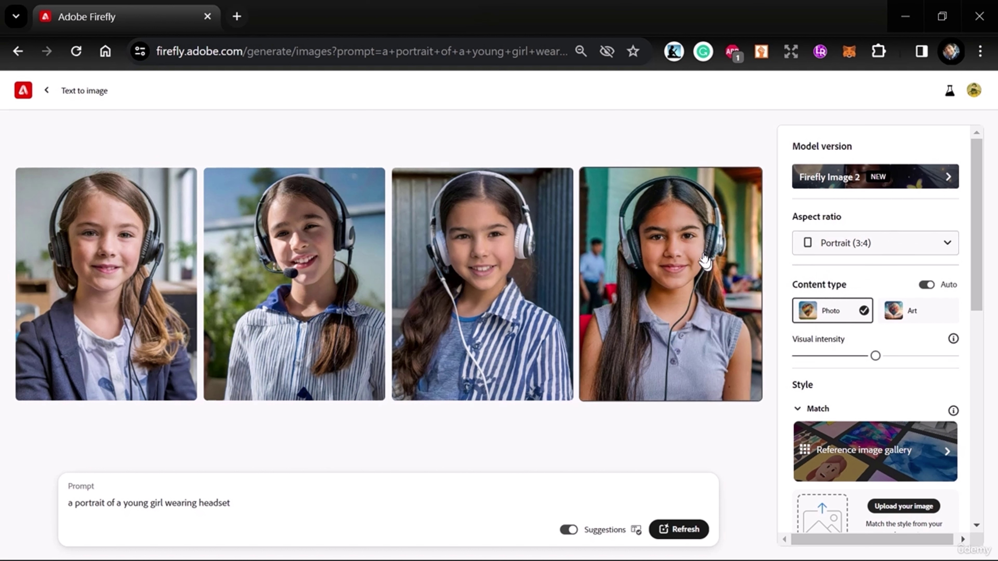
click(863, 245)
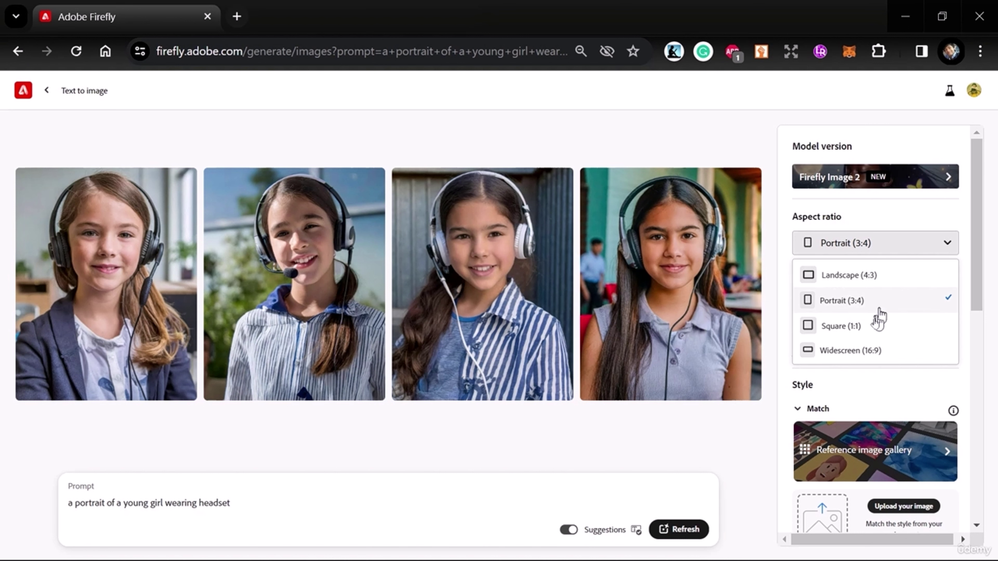
- Switch to Square (1:1), replace Auto content type with Art, and generate illustrated portraits
click(876, 328)
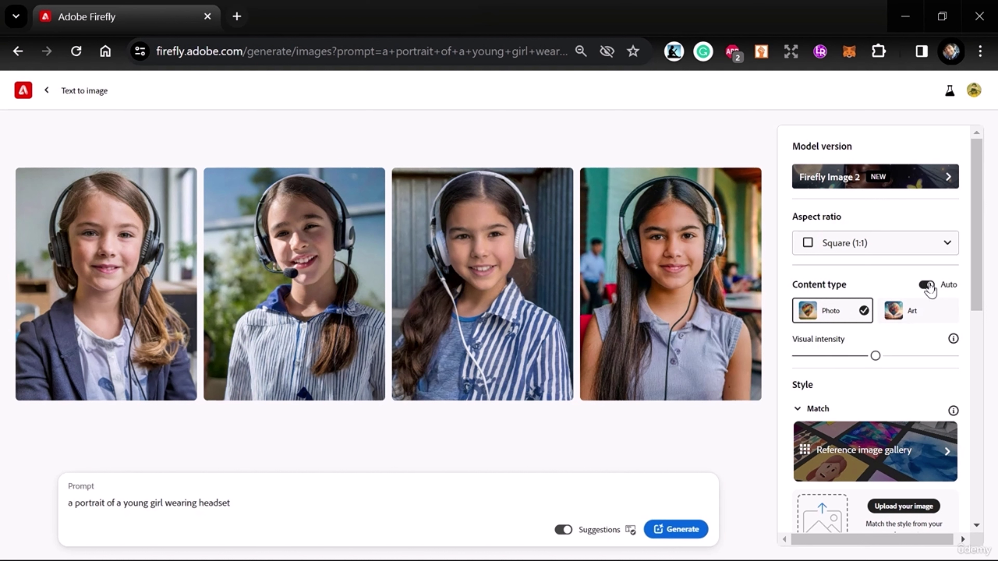
click(928, 285)
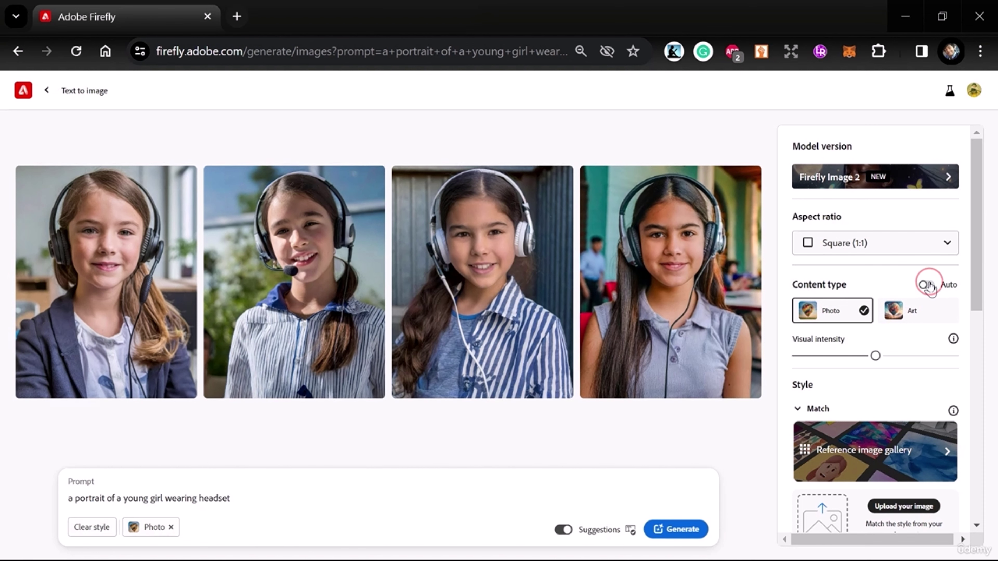
click(906, 313)
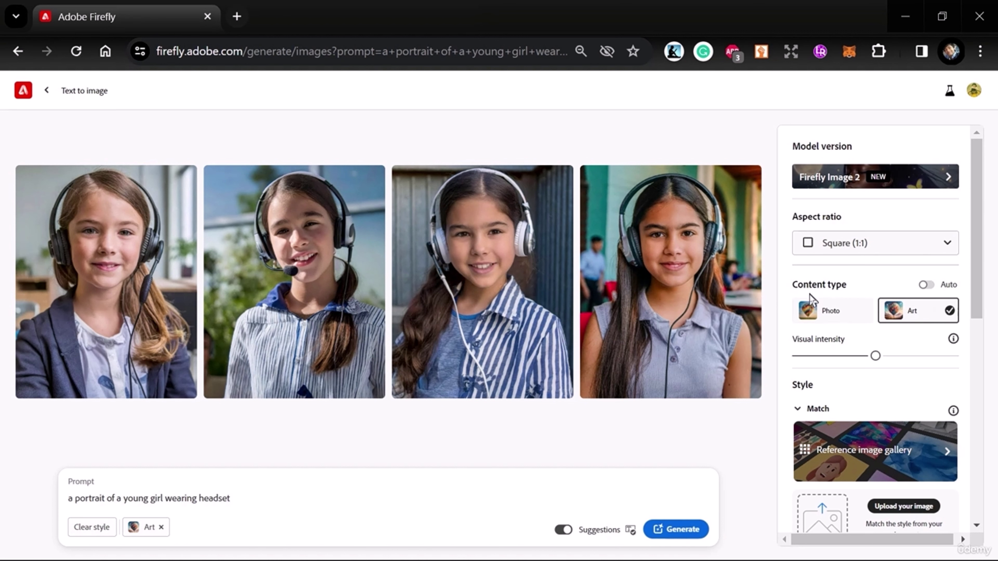
click(682, 531)
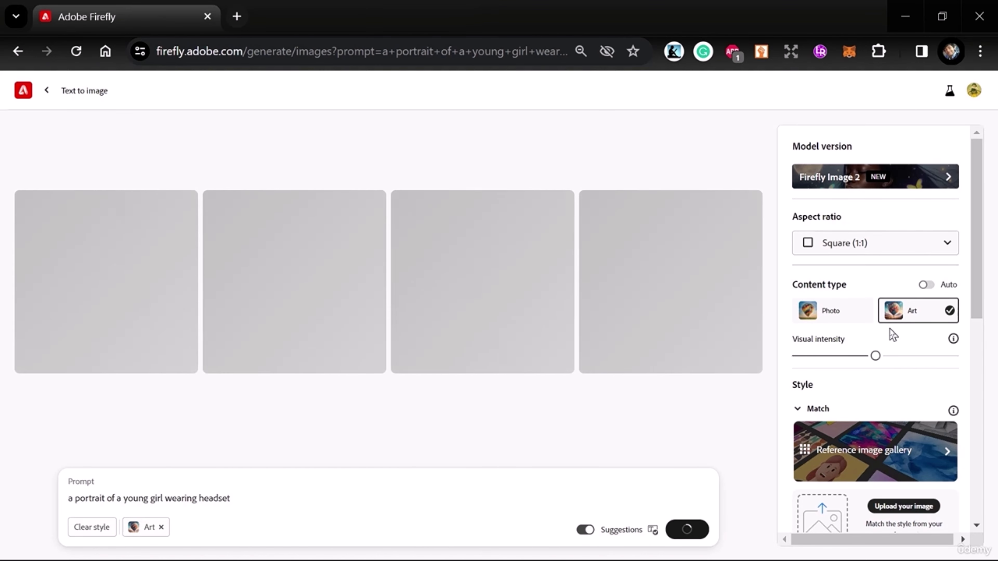
scroll(893, 334, down, 10)
scroll(890, 336, up, 10)
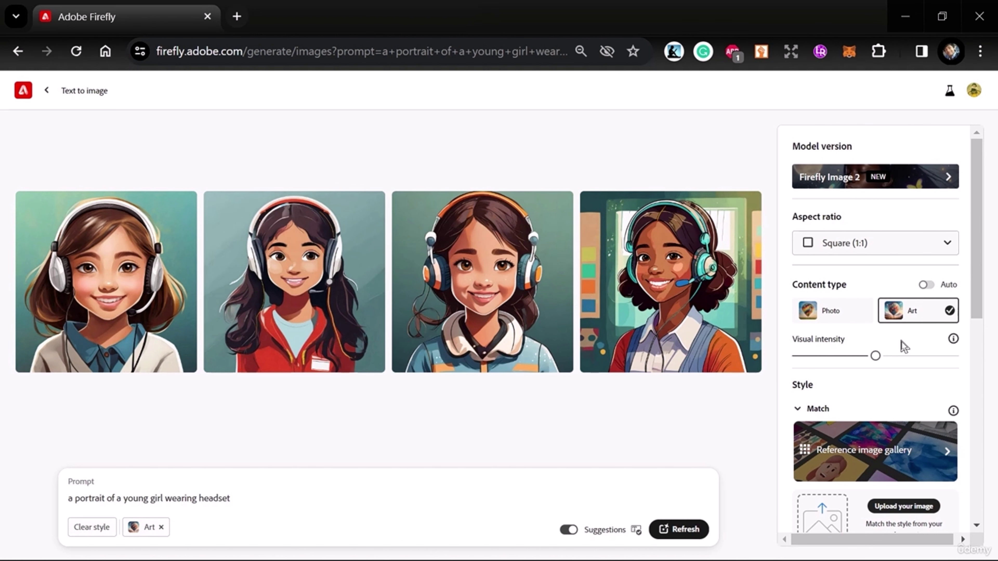
scroll(903, 346, down, 5)
scroll(902, 349, up, 5)
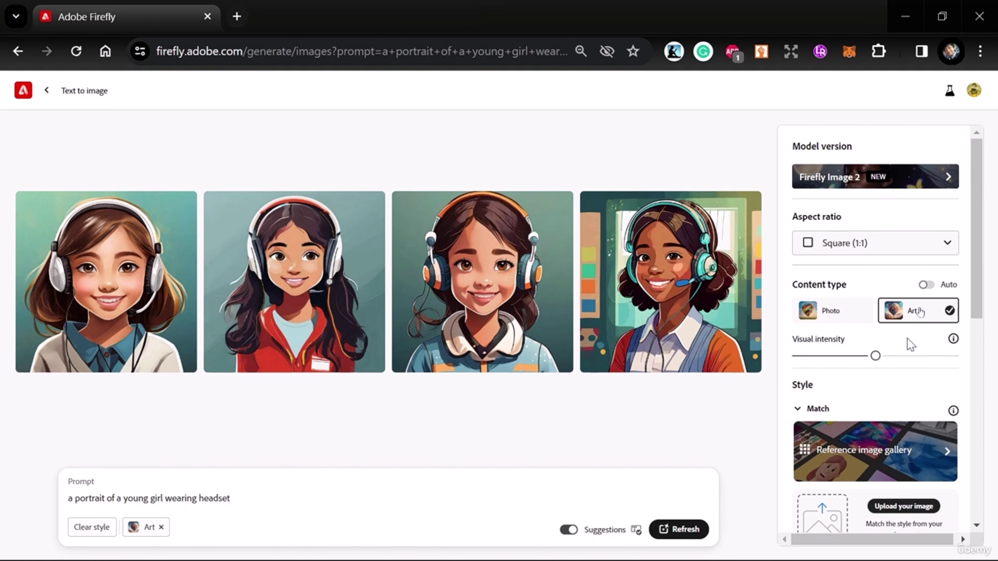
- Switch the content type back to Photo and regenerate with Visual intensity at minimum
click(839, 313)
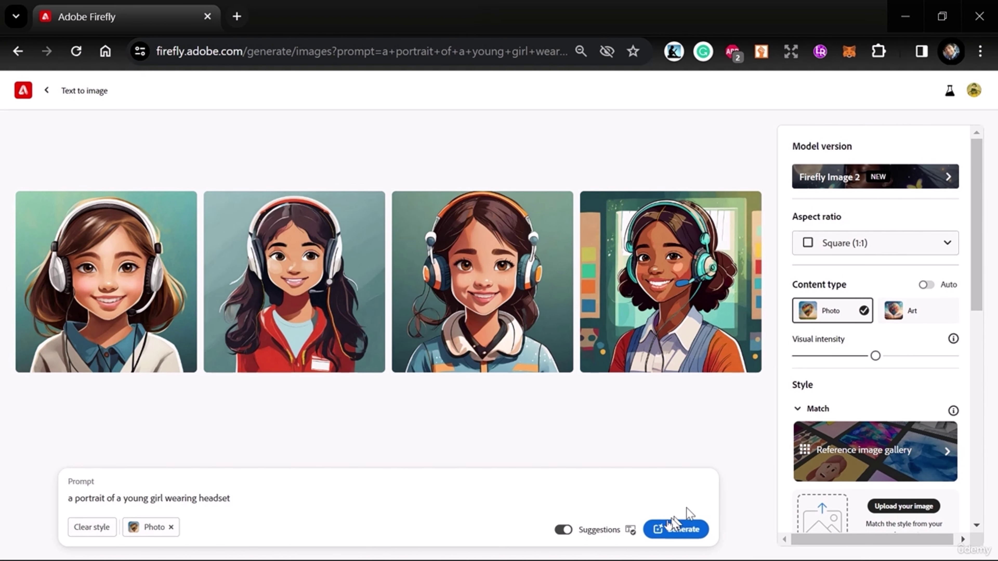
click(670, 527)
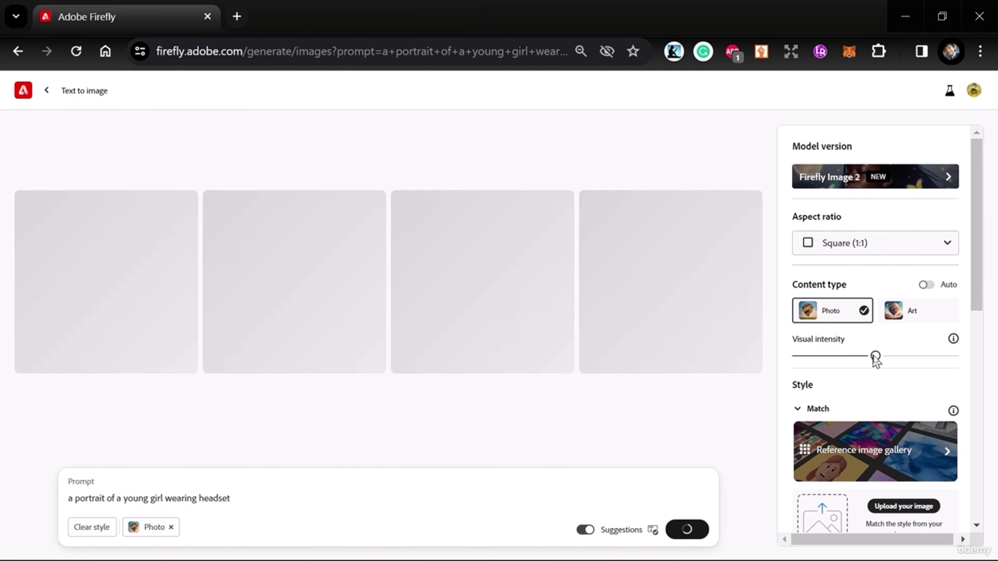
drag(876, 356, 804, 360)
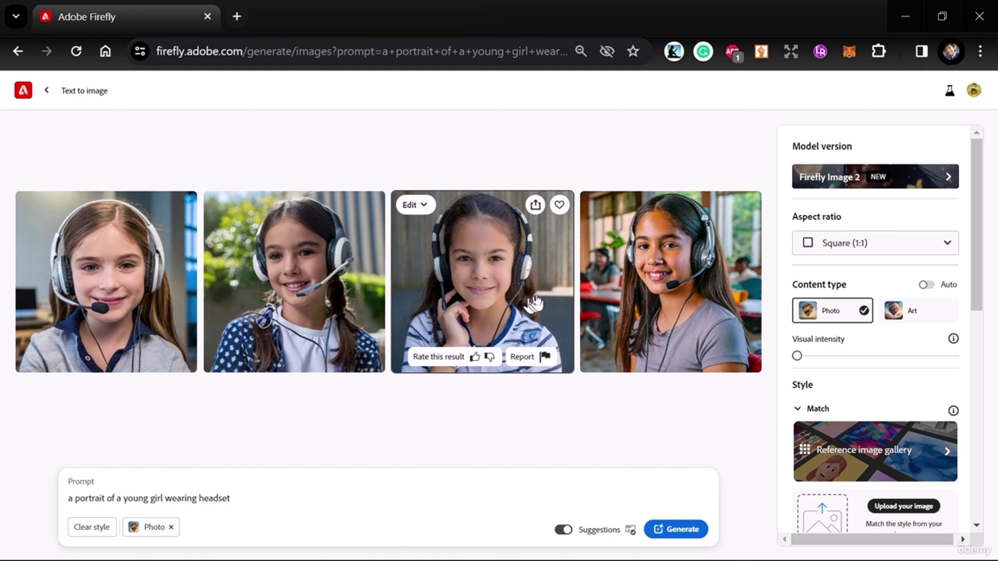
click(676, 529)
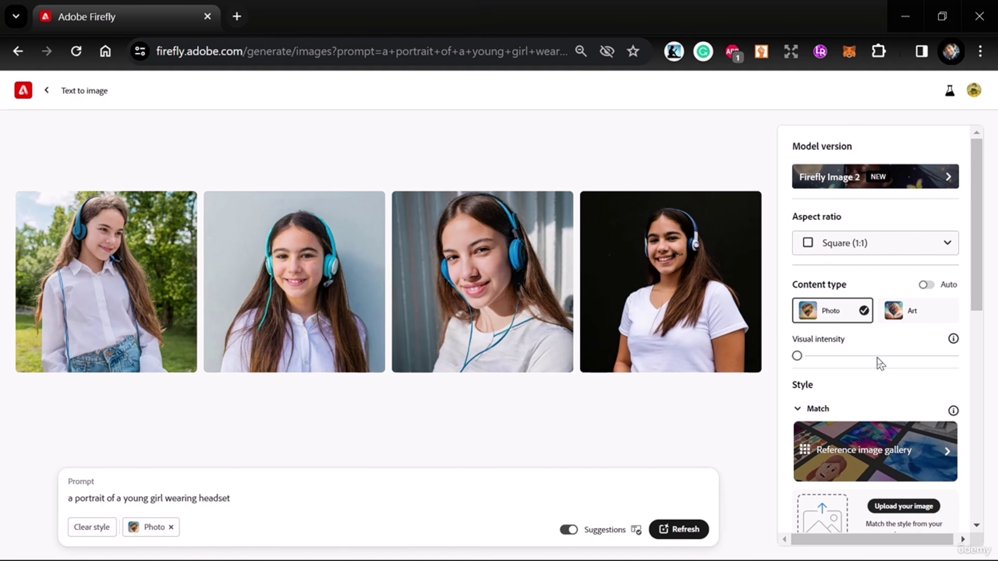
mouse_move(267, 289)
- Regenerate at maximum Visual intensity, then reset the slider to the middle
drag(798, 358, 956, 364)
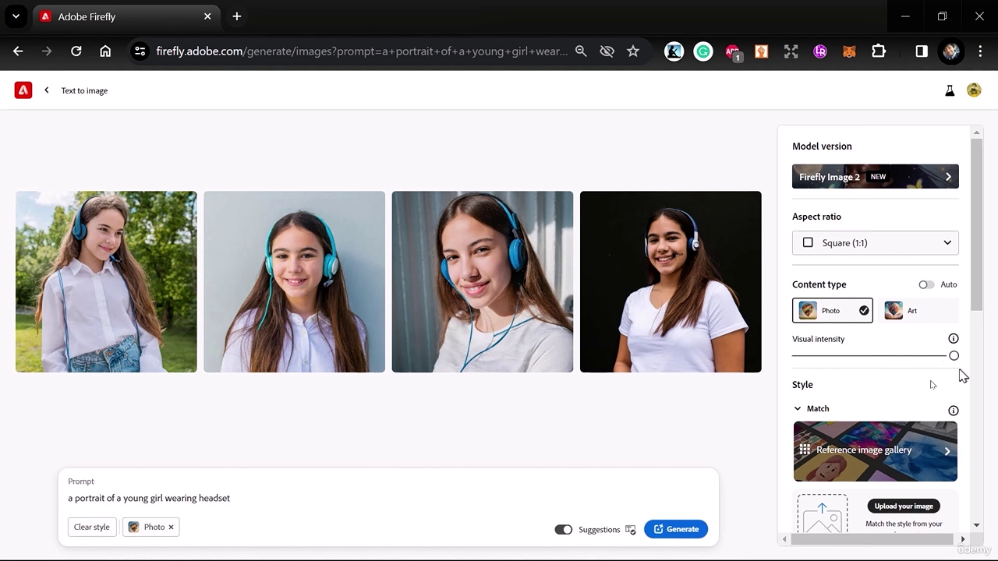
click(674, 530)
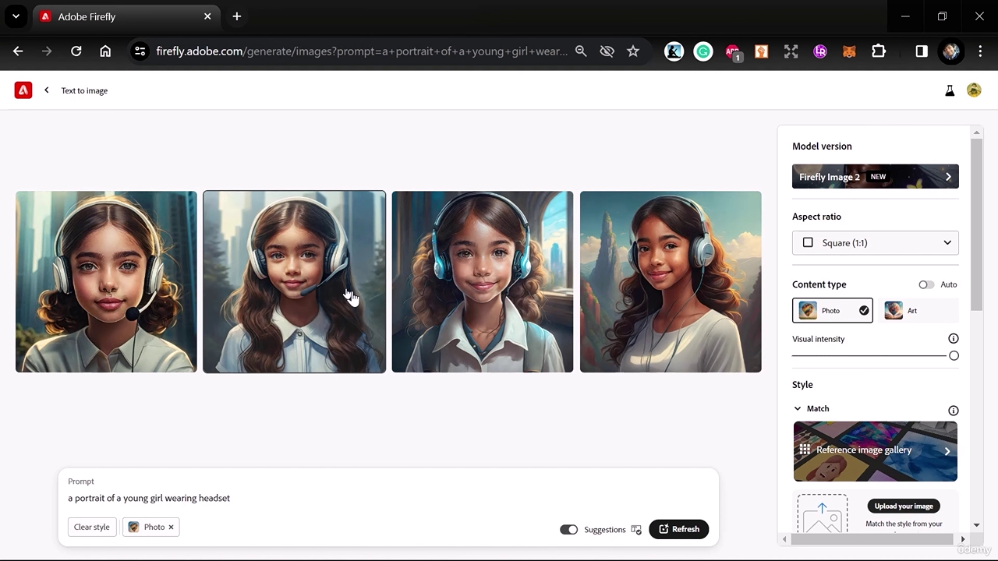
mouse_move(491, 293)
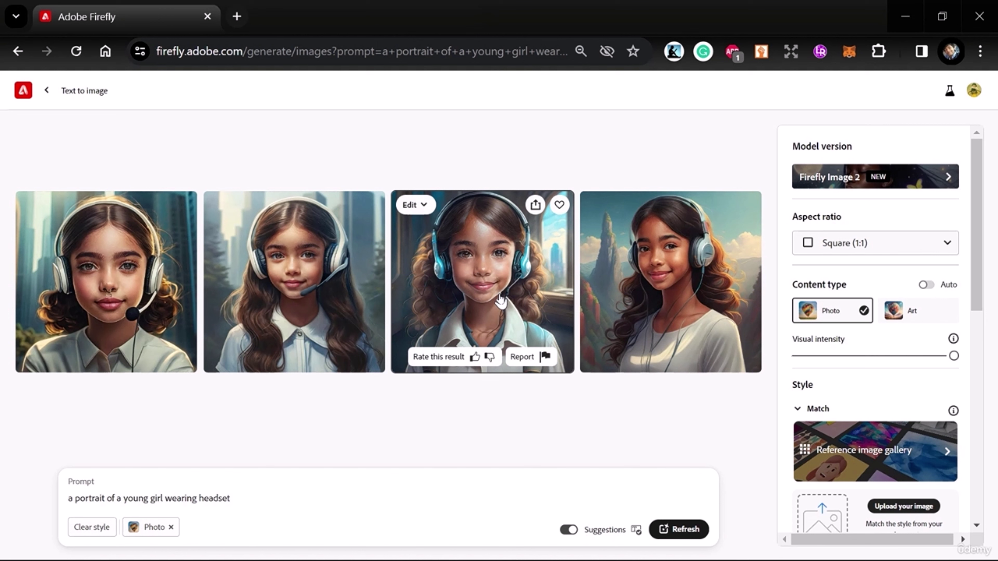
click(872, 356)
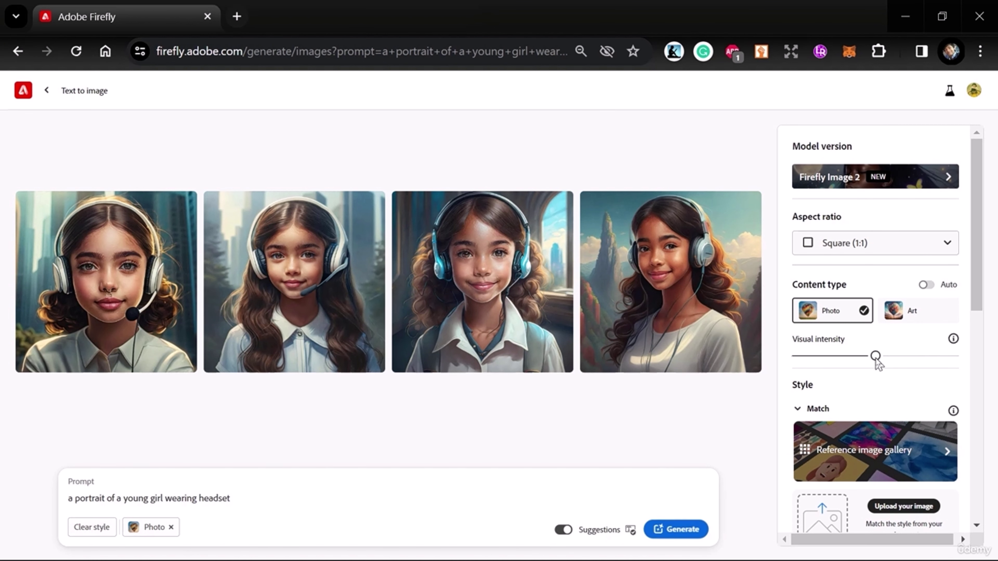
scroll(876, 353, down, 5)
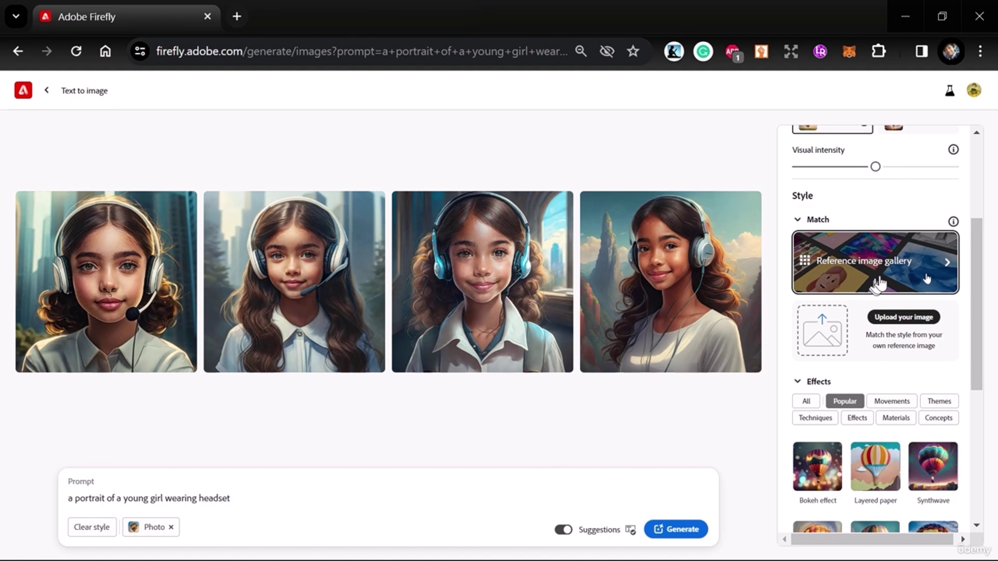
- Open the Style Reference image gallery and browse through its categories
click(933, 271)
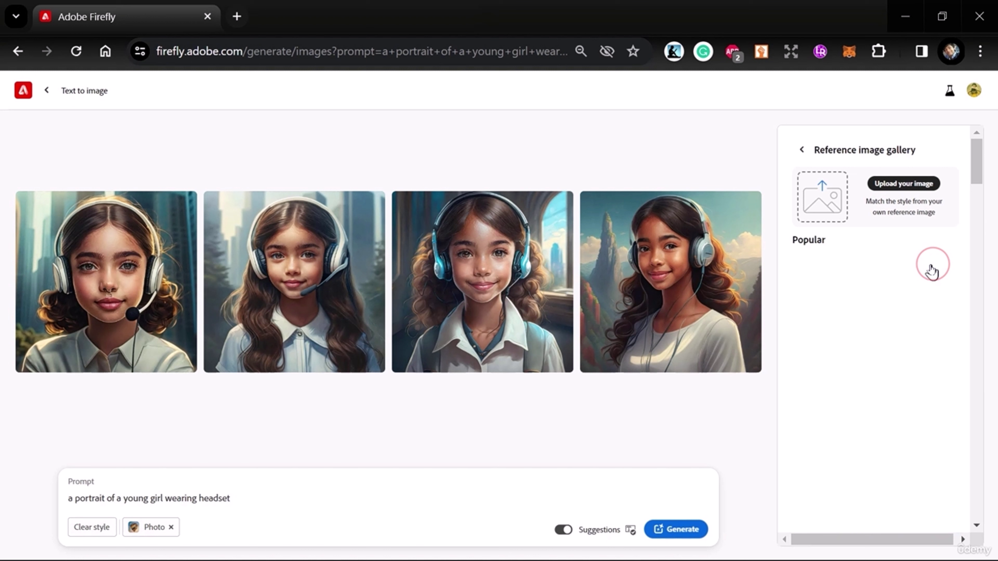
scroll(877, 271, down, 5)
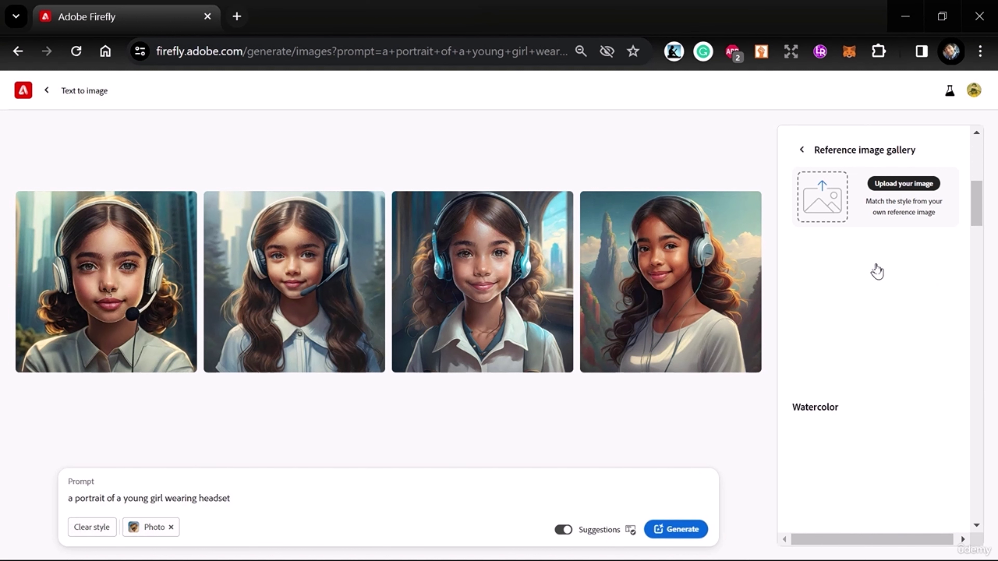
scroll(876, 271, up, 5)
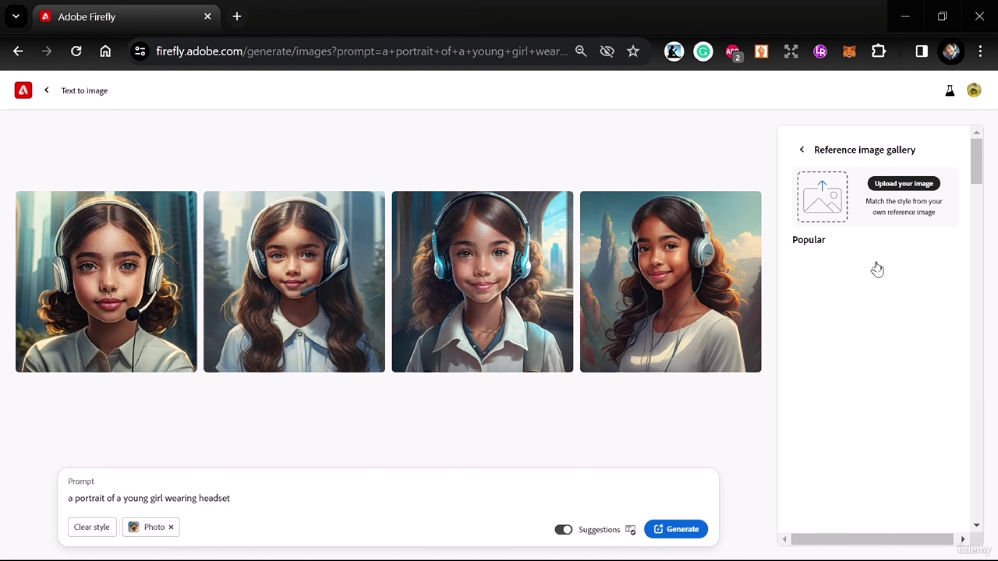
scroll(877, 271, down, 10)
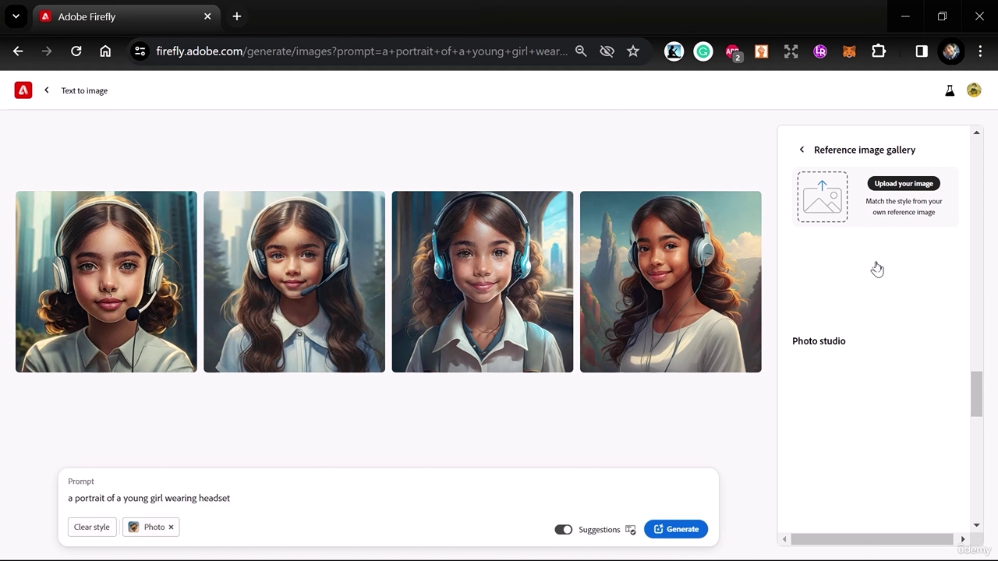
scroll(877, 270, down, 3)
scroll(877, 270, up, 10)
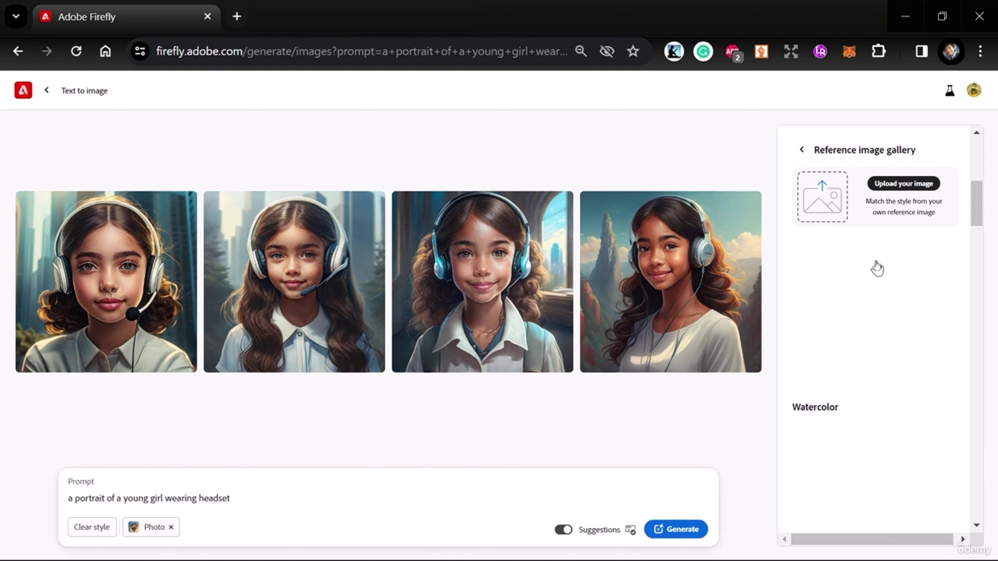
scroll(877, 269, up, 5)
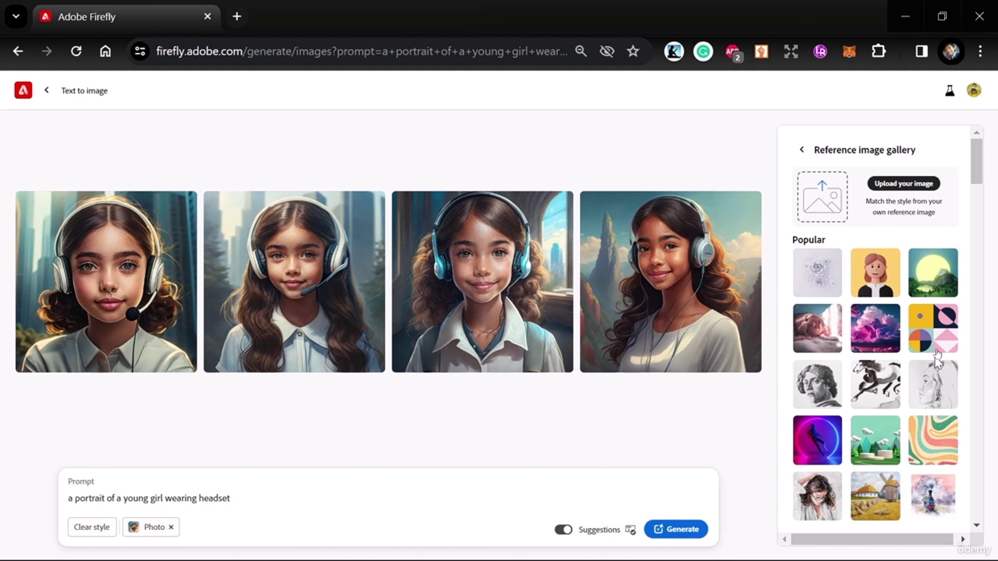
scroll(938, 349, down, 1)
scroll(938, 349, up, 1)
scroll(824, 341, down, 1)
scroll(824, 341, down, 1)
scroll(825, 340, up, 2)
- Apply the pink sleeping-cat image as style reference and generate new portraits
click(819, 330)
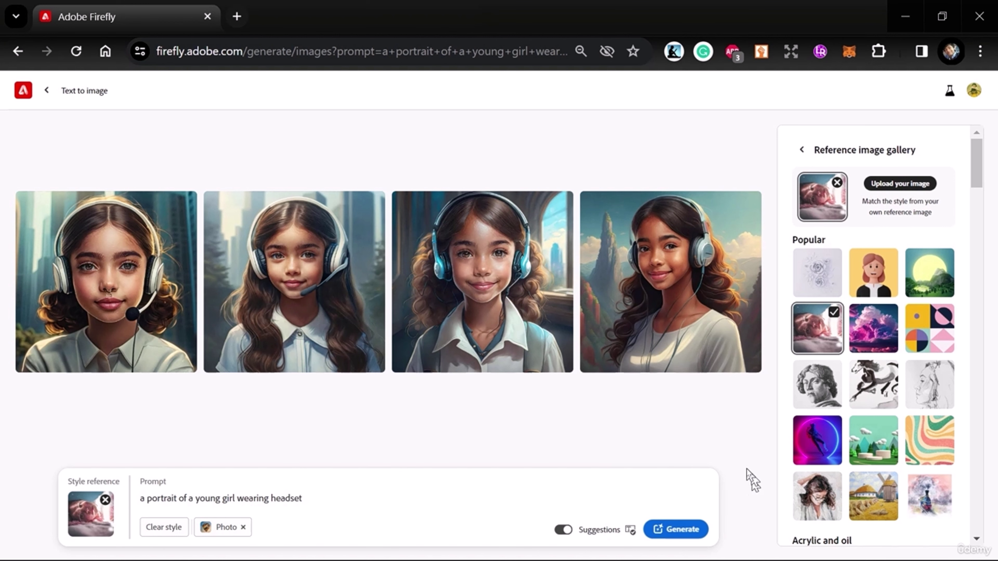
click(681, 530)
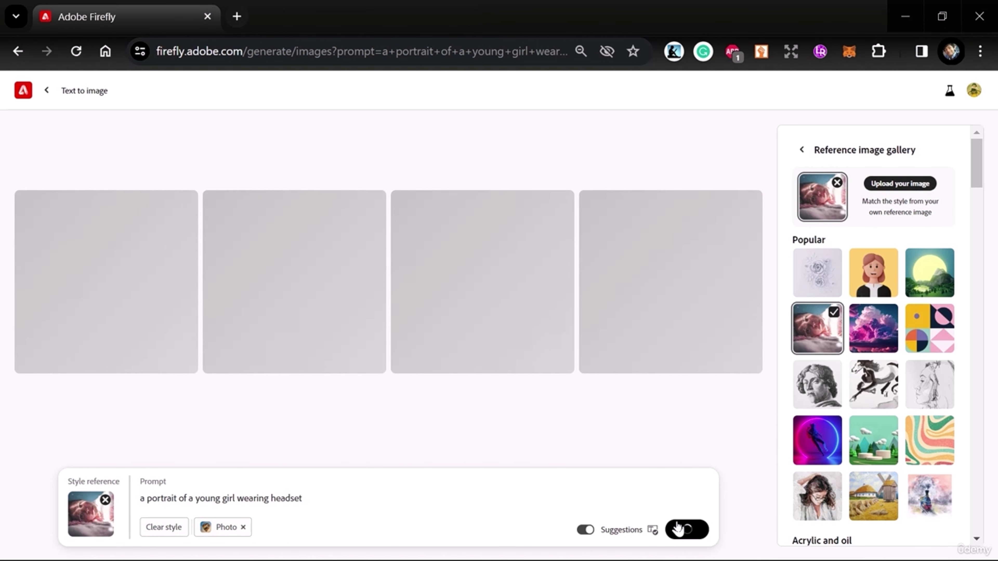
scroll(906, 371, down, 10)
scroll(906, 370, down, 5)
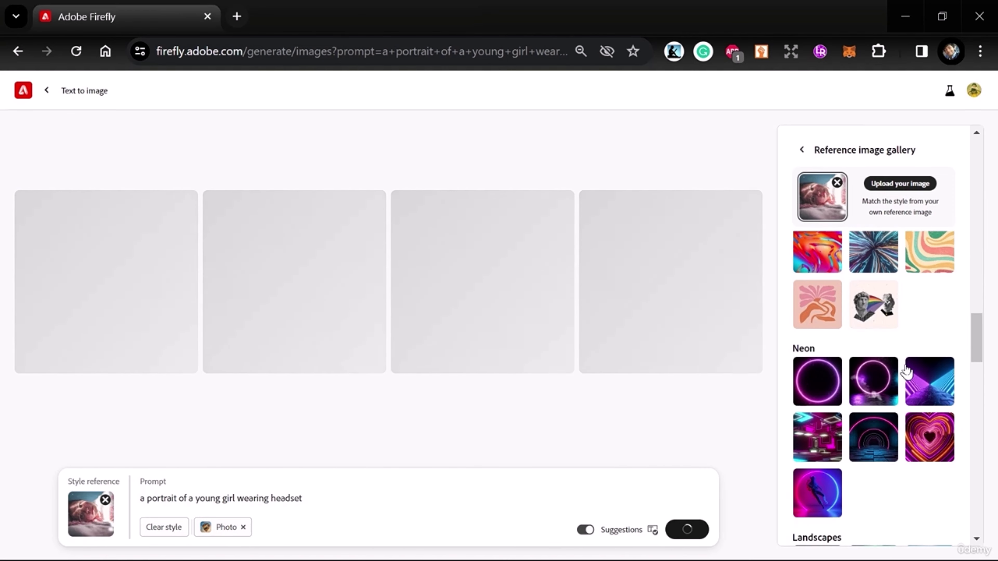
scroll(905, 370, up, 15)
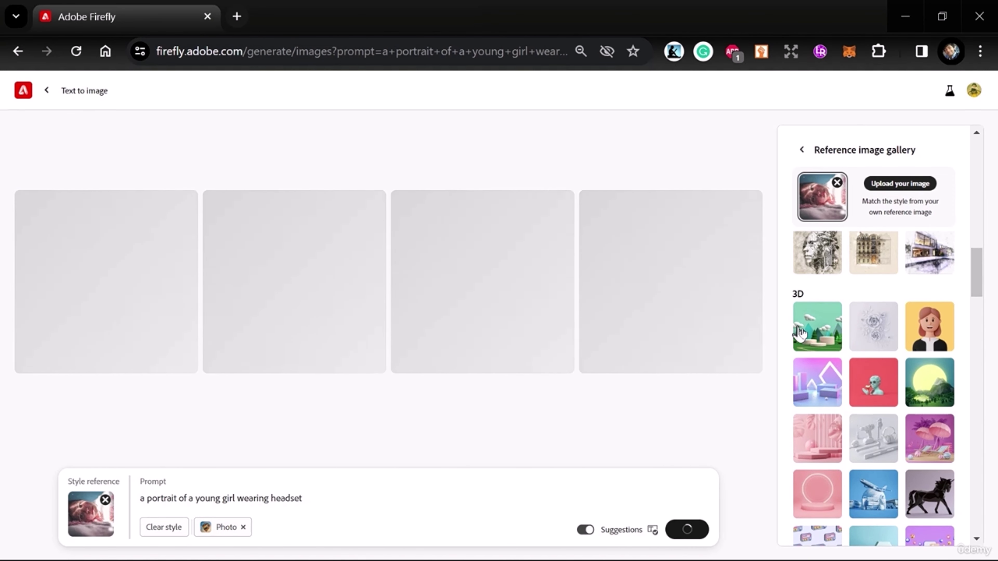
scroll(861, 328, down, 5)
scroll(865, 331, down, 4)
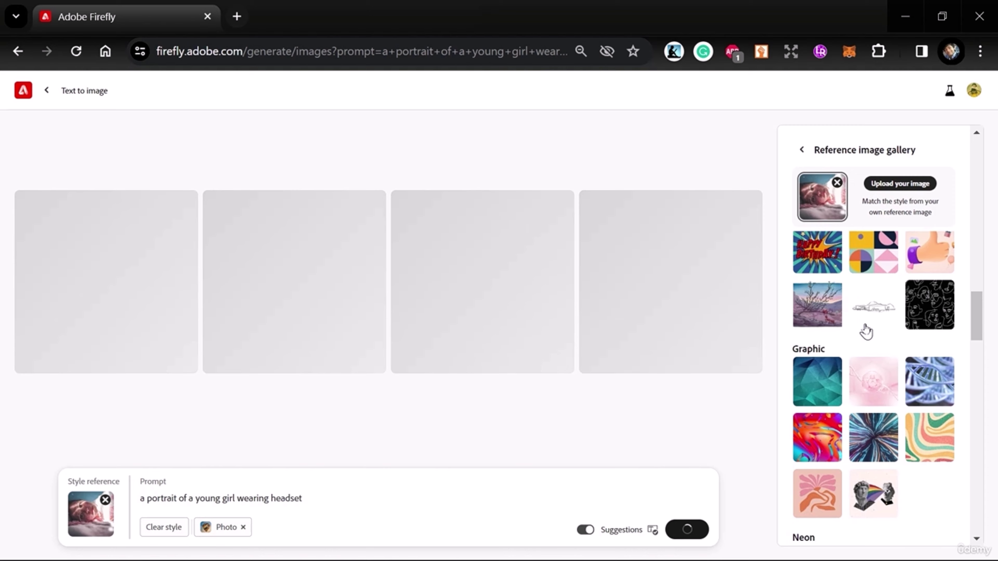
scroll(866, 332, up, 5)
scroll(880, 410, down, 5)
scroll(902, 350, down, 6)
scroll(912, 385, down, 4)
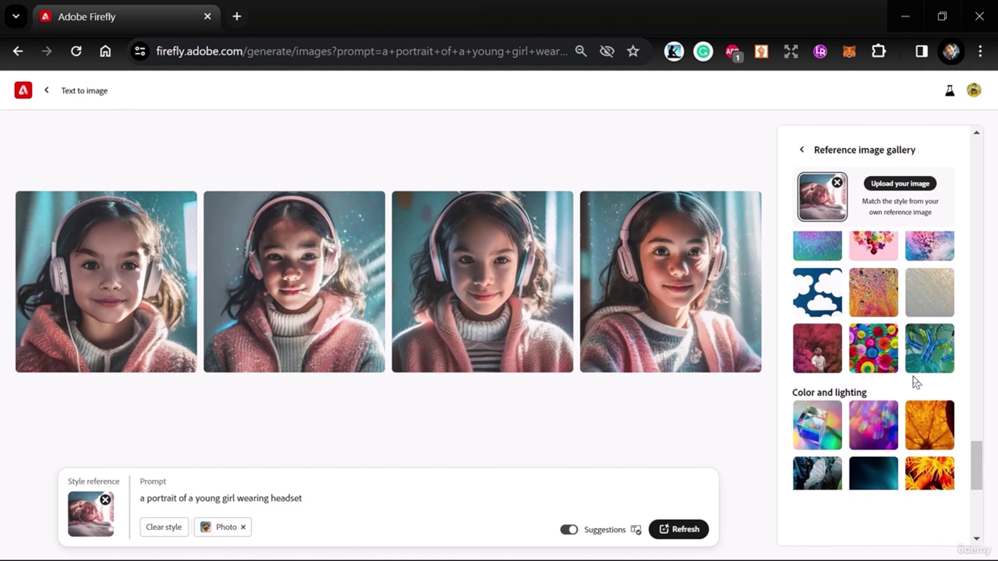
scroll(882, 362, up, 15)
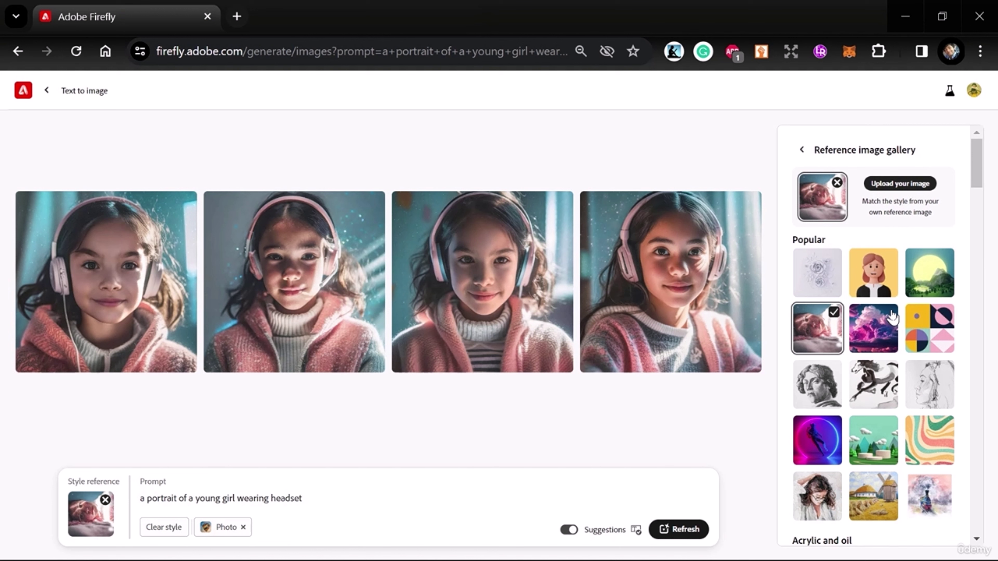
- Switch the style reference to the cartoon-woman image and generate 3D cartoon headset portraits
click(876, 276)
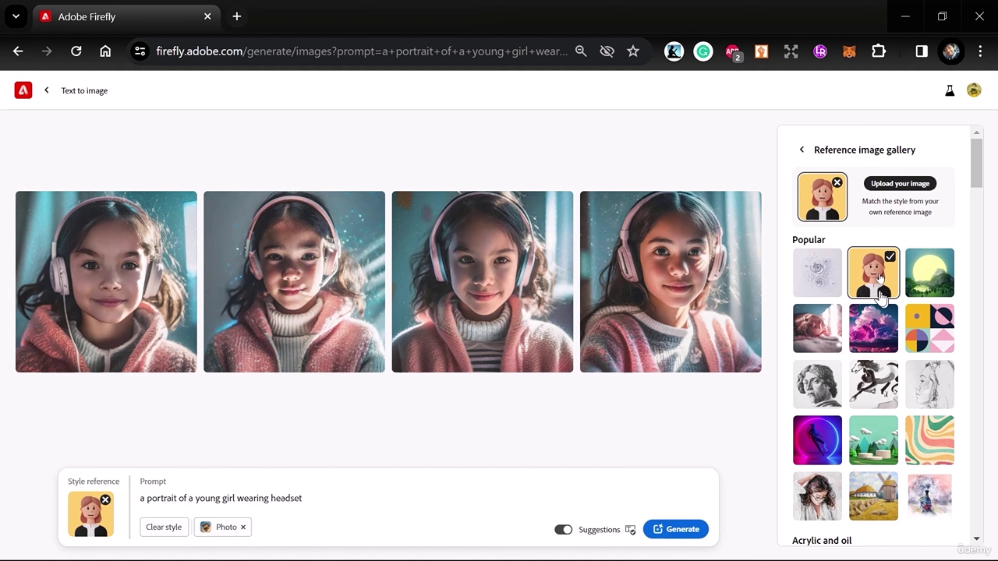
click(683, 530)
scroll(861, 289, down, 5)
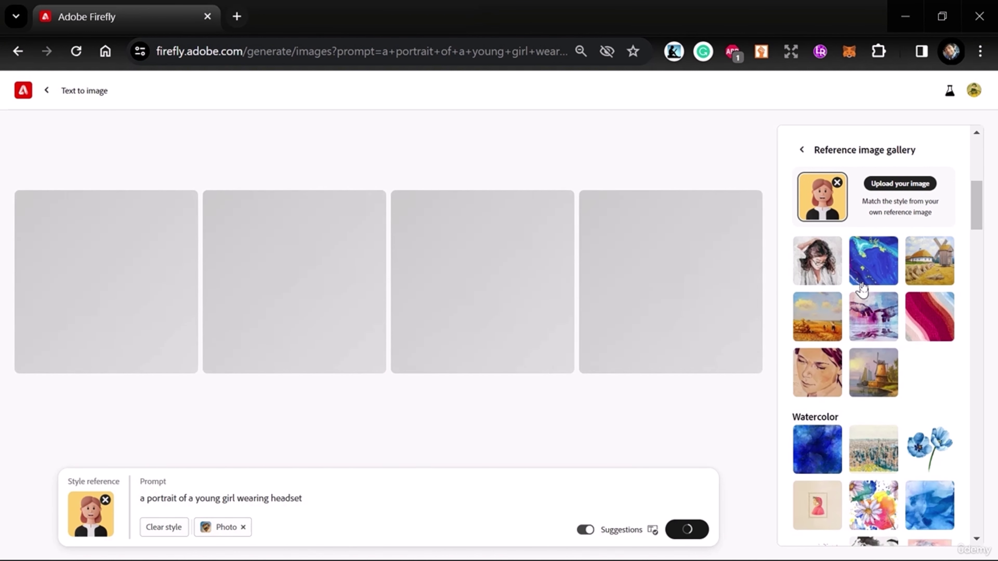
scroll(862, 289, down, 10)
scroll(864, 280, down, 5)
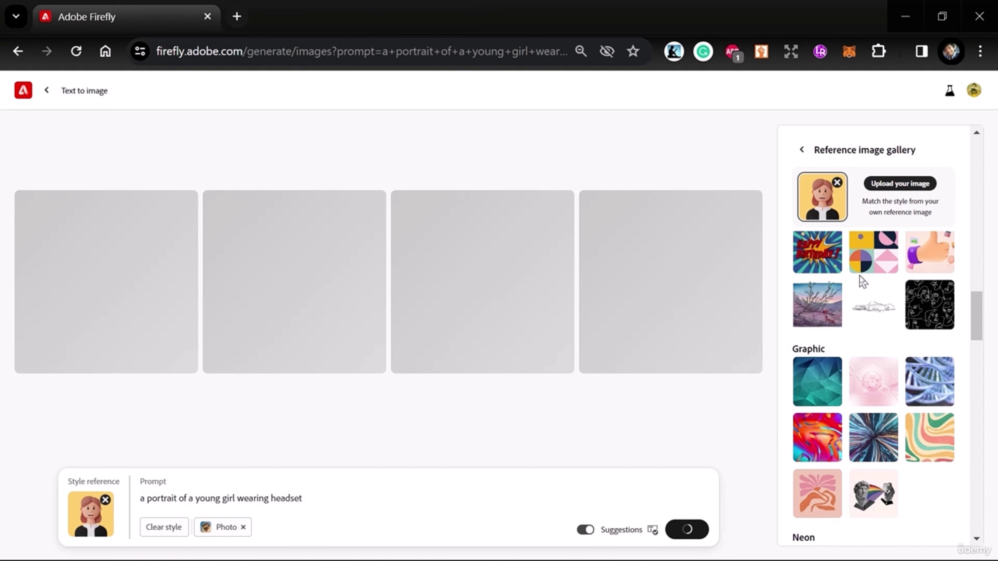
scroll(873, 322, down, 15)
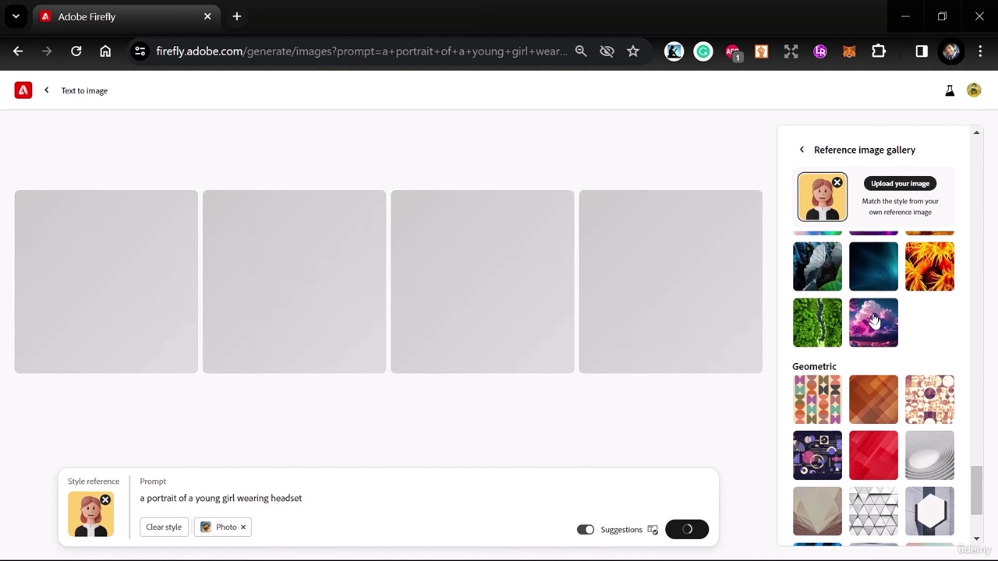
scroll(906, 395, down, 3)
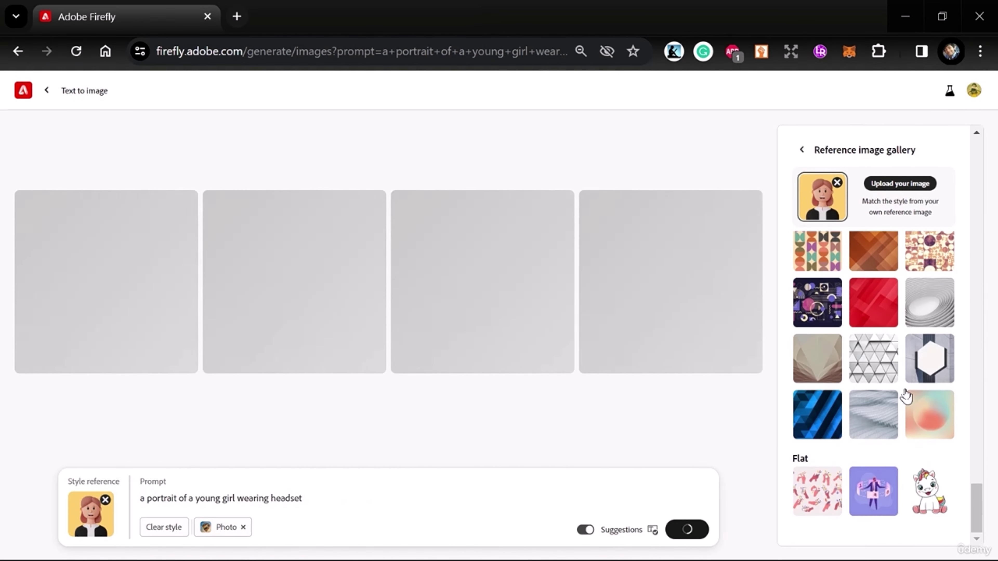
scroll(908, 387, up, 4)
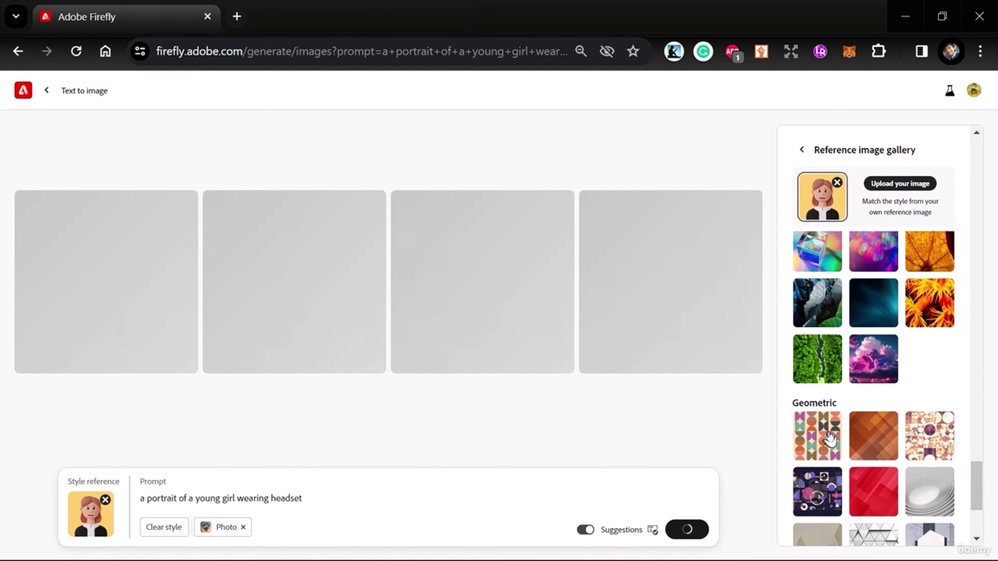
scroll(815, 423, down, 4)
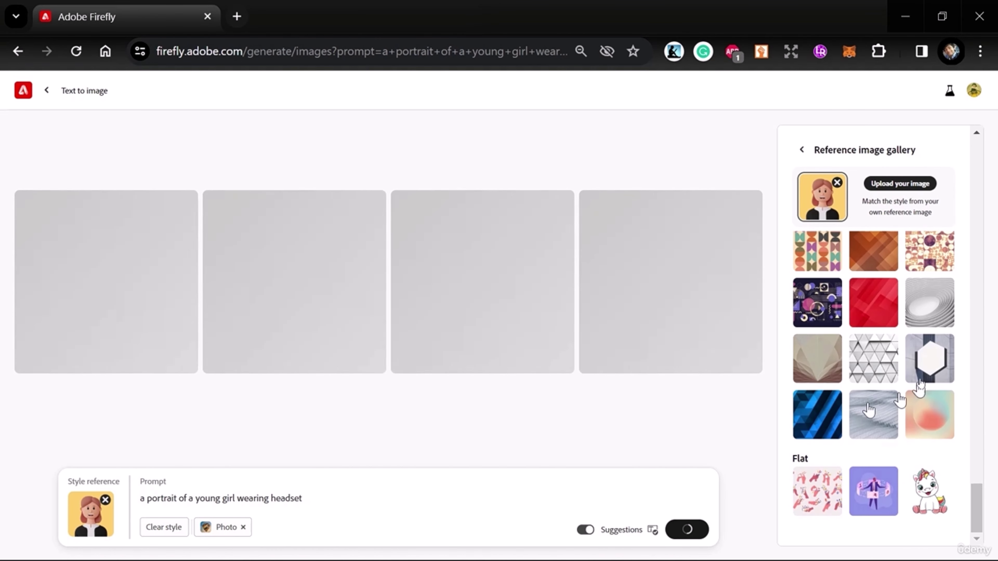
scroll(892, 316, up, 20)
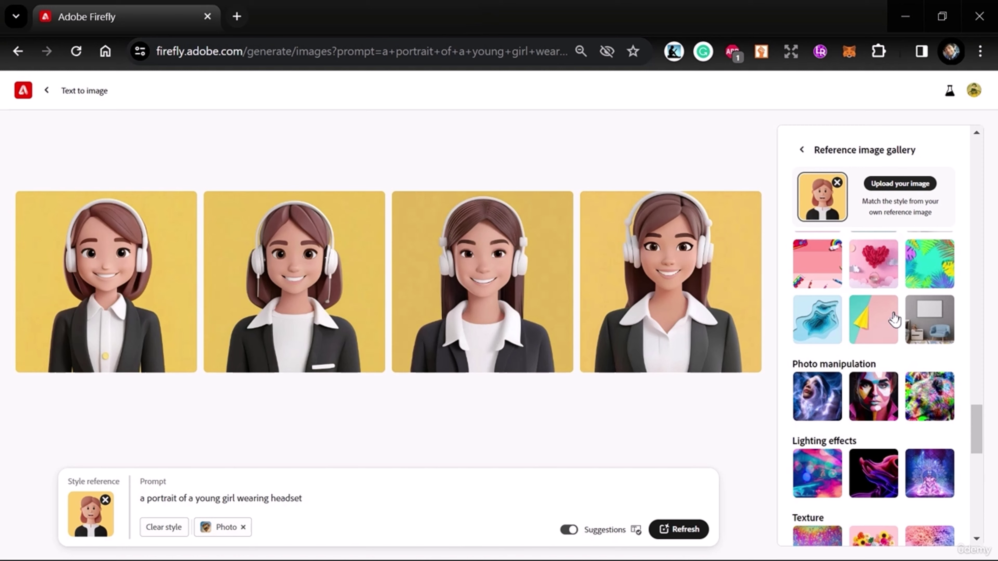
scroll(896, 322, up, 5)
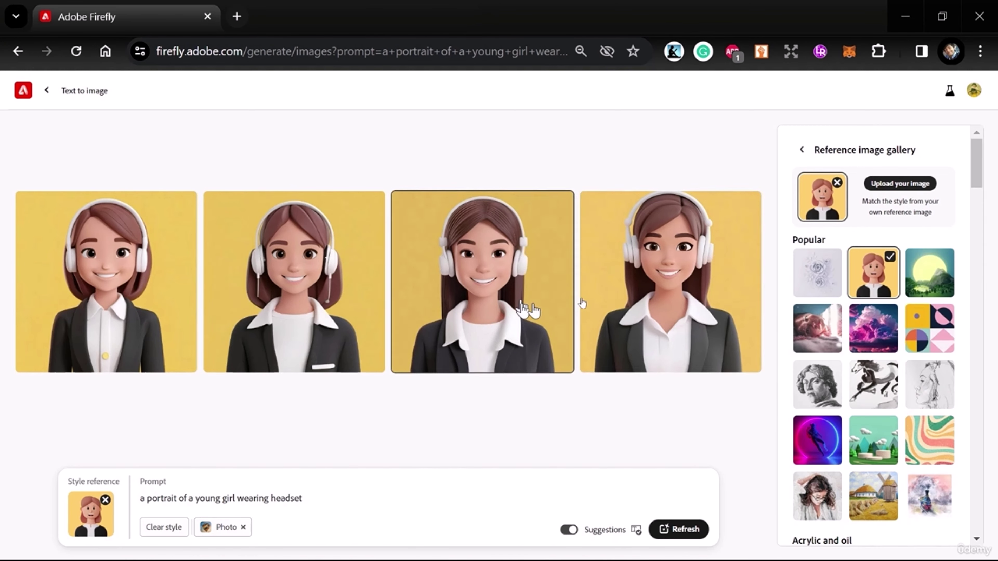
mouse_move(739, 298)
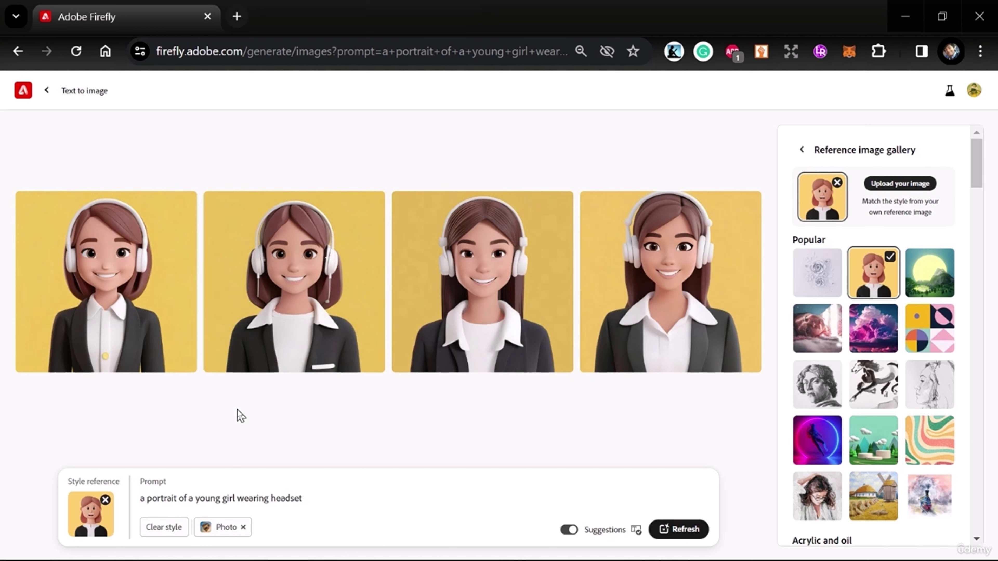
- Remove the cartoon style reference and generate photographic headset-girl portraits
click(105, 501)
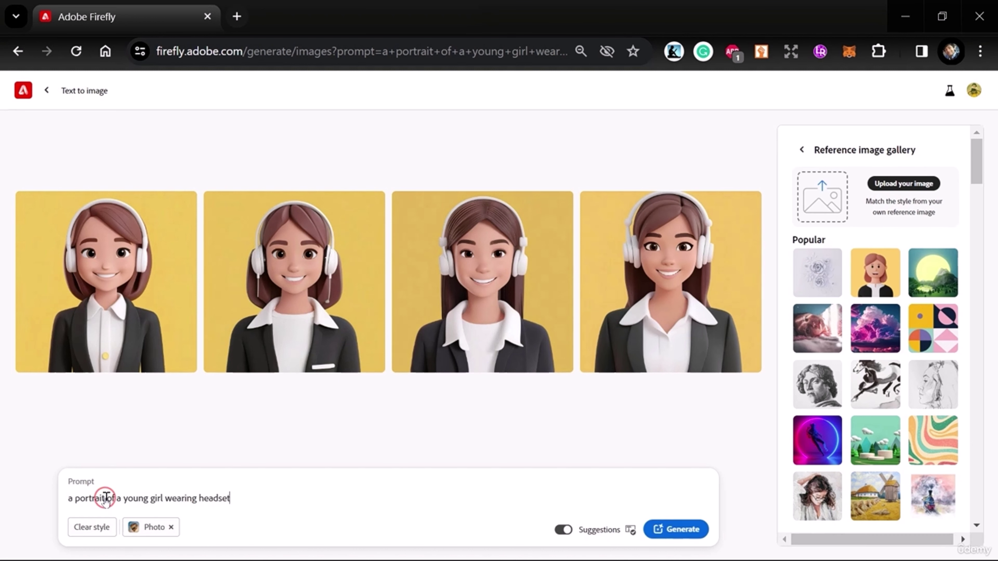
click(676, 531)
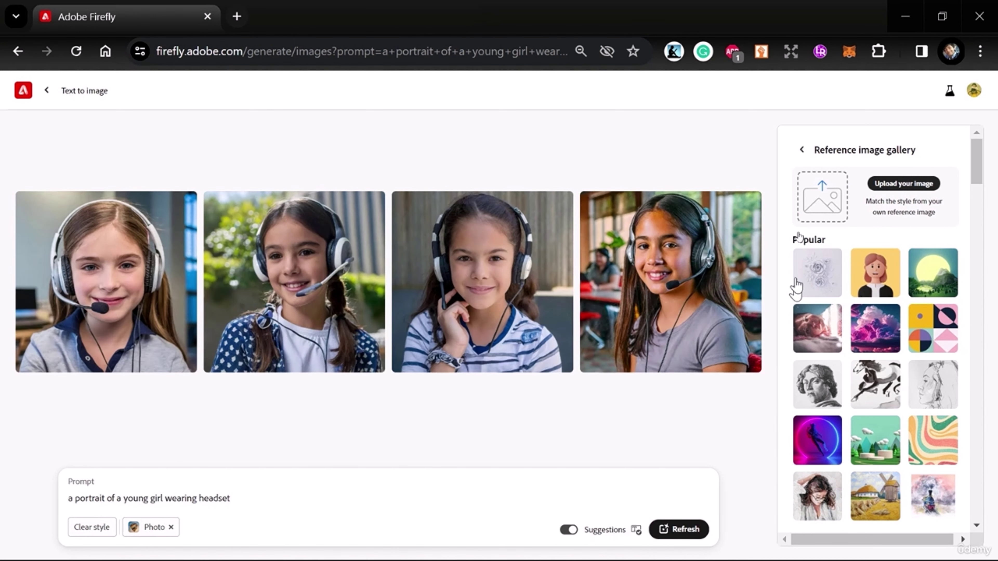
click(801, 150)
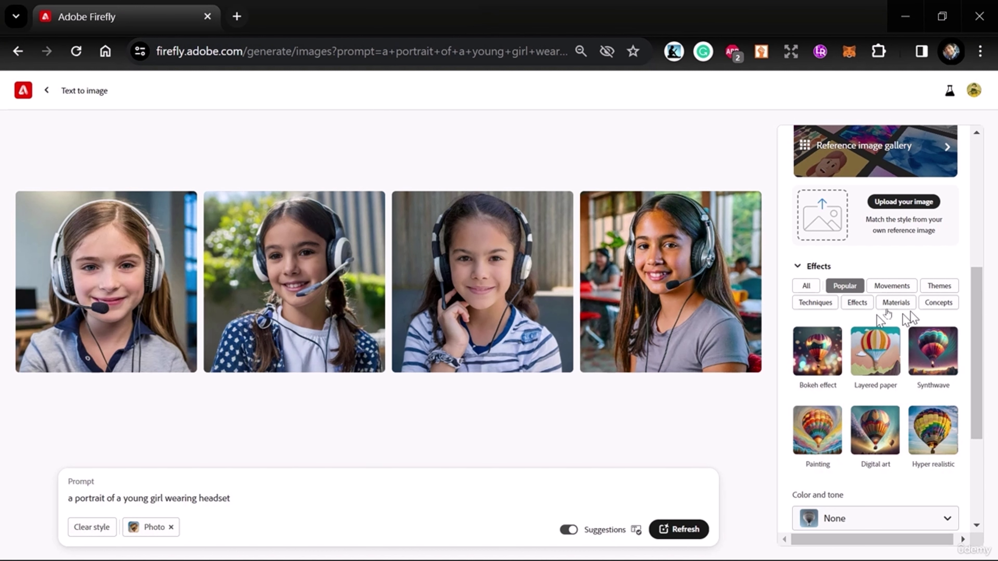
- Generate another fresh set of four headset-girl portraits
scroll(880, 377, down, 3)
scroll(884, 377, down, 1)
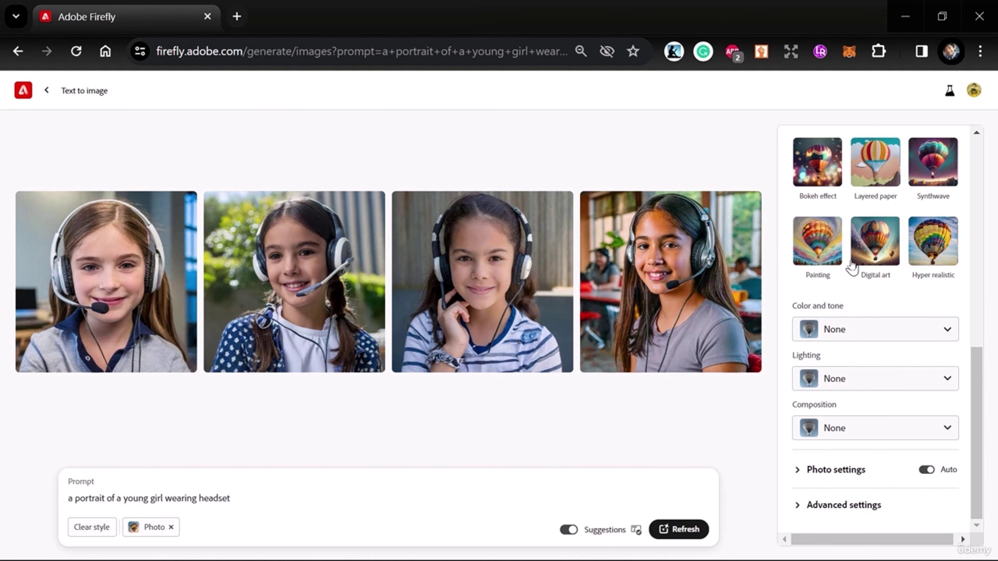
scroll(904, 315, up, 4)
scroll(838, 308, down, 4)
click(675, 530)
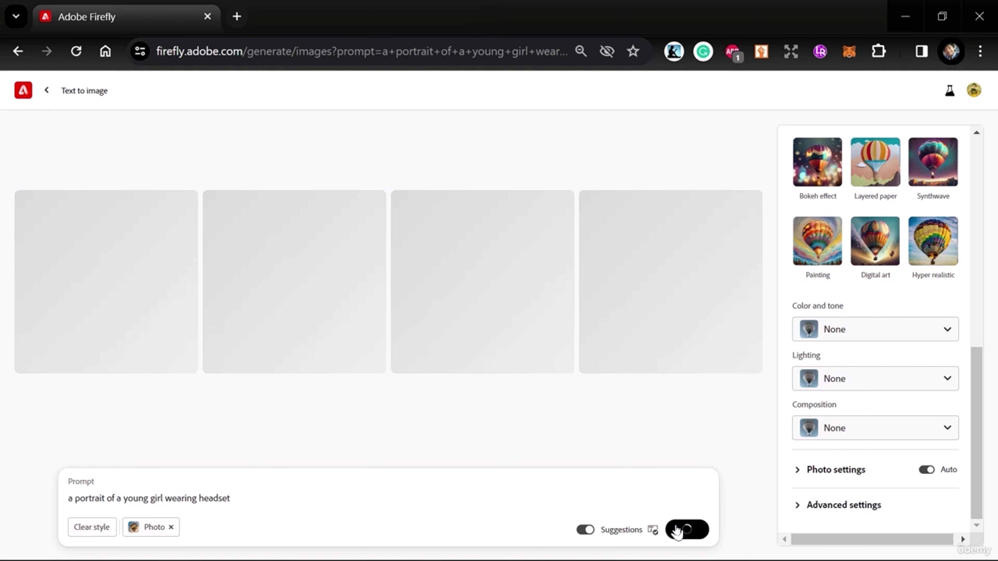